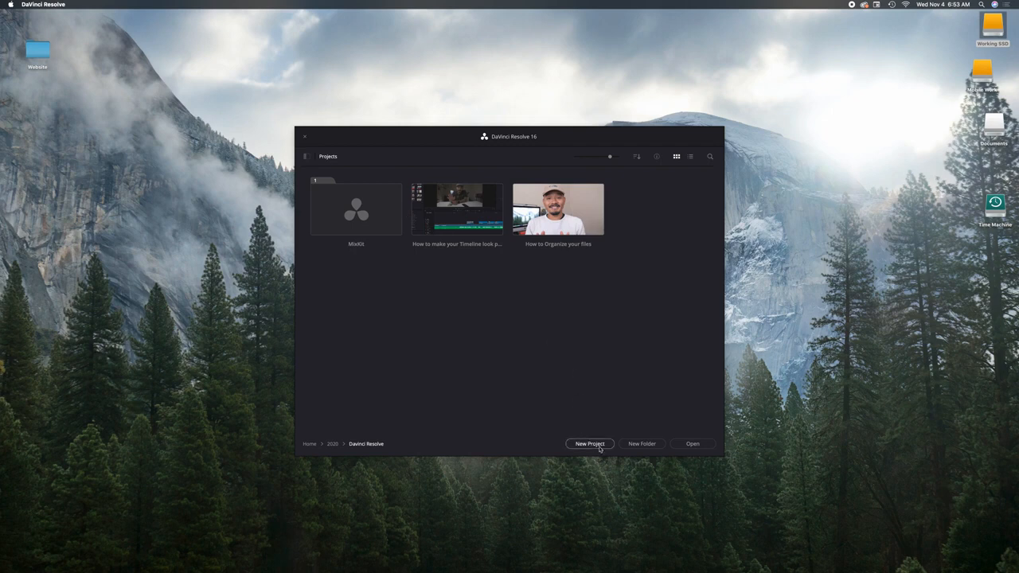
Create a new project named "How to correct skin tones"
left_click(595, 444)
type("Ho")
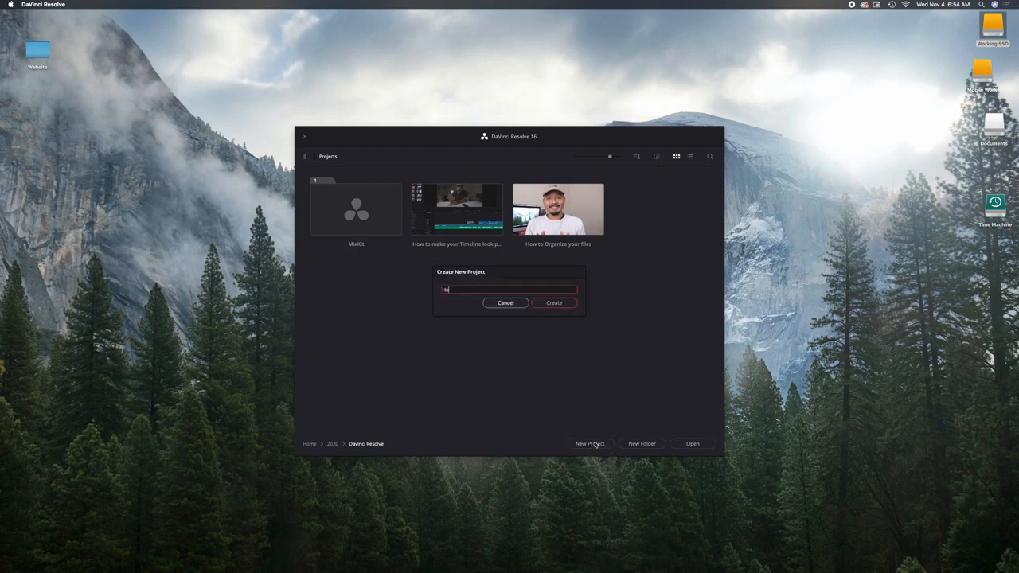
type("w to correct skin tone")
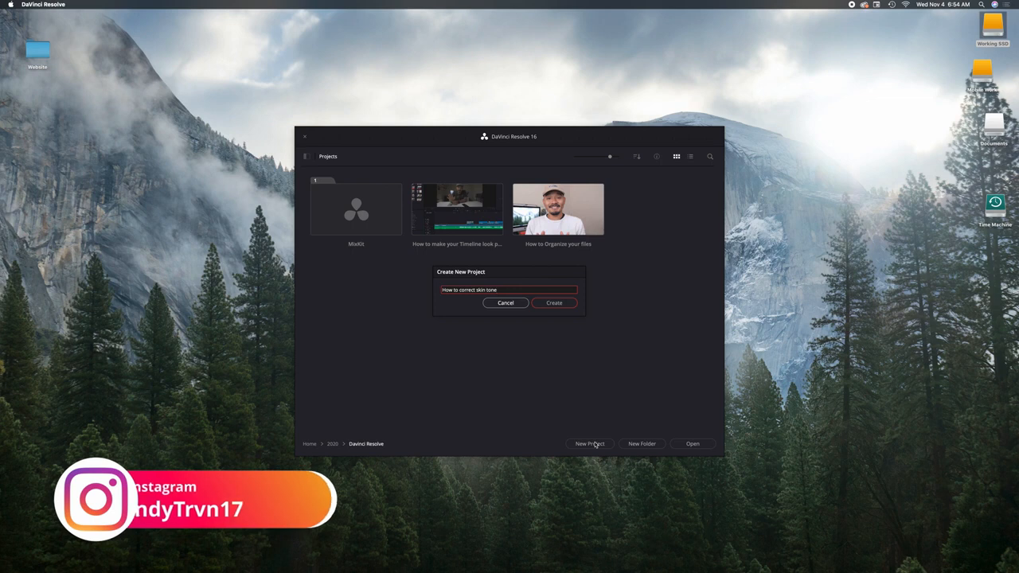
key("Return")
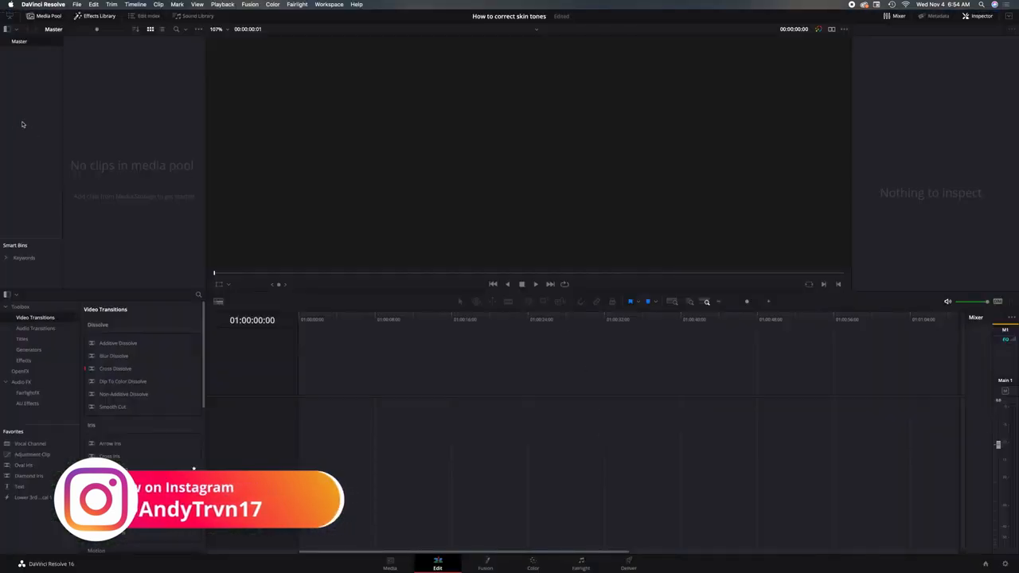
Import the screen record voice and talking head folders as bins, changing the timeline frame rate to match the clips
mouse_move(244, 559)
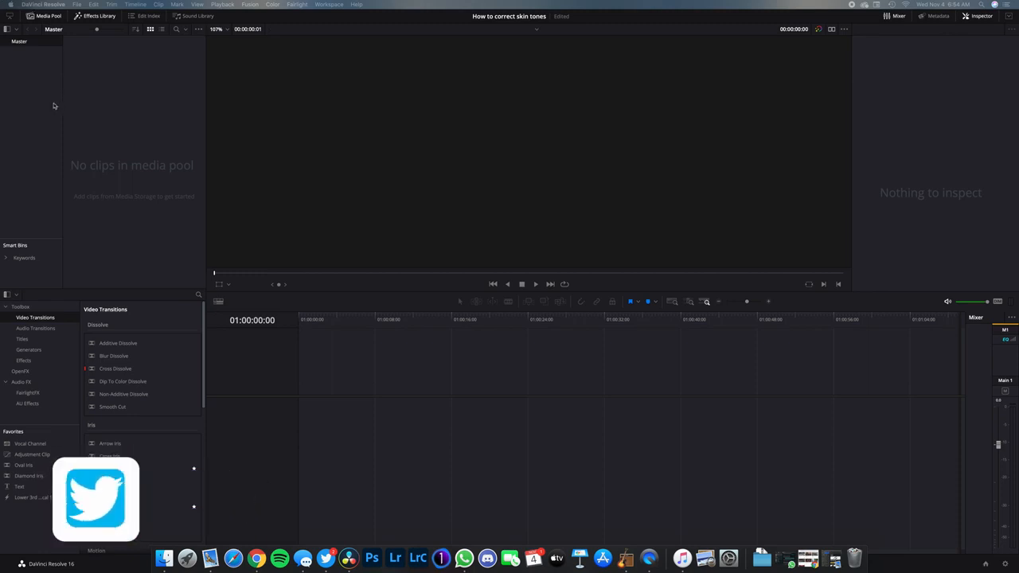
left_click_drag(2, 3, 30, 92)
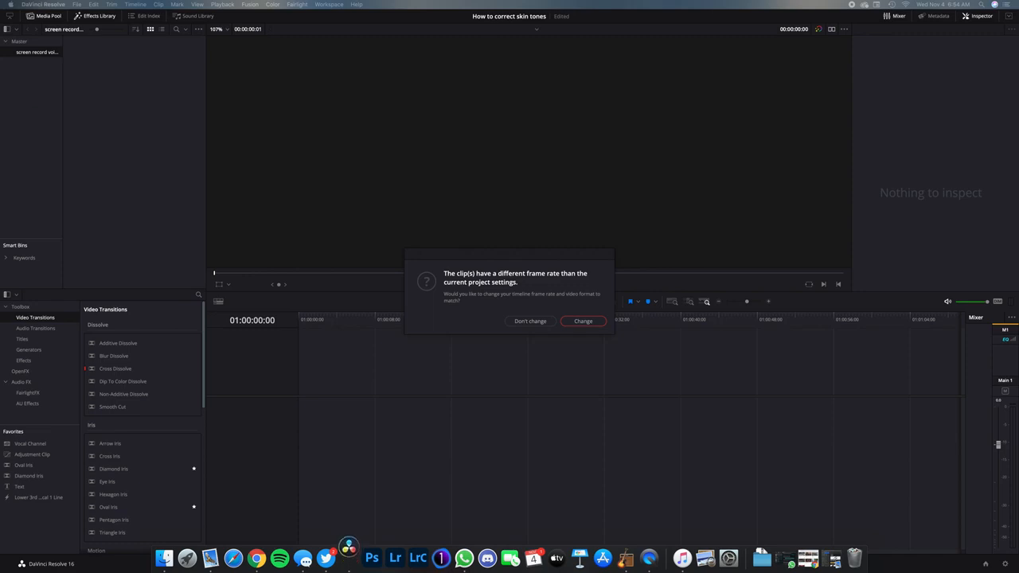
left_click(578, 322)
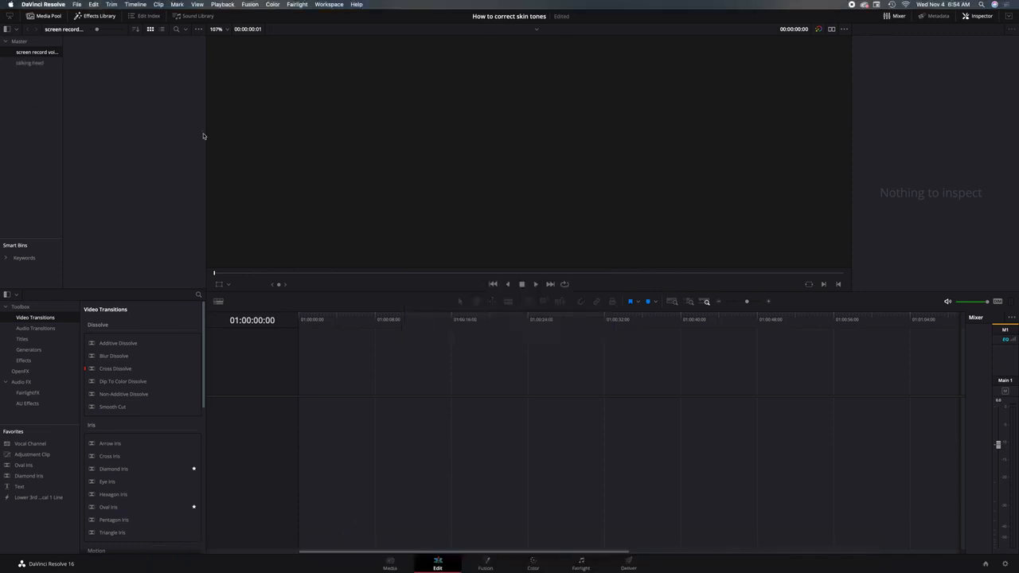
Create a timeline from the DSCF1105.MOV clip in the talking head bin and briefly preview its playback
left_click(36, 63)
left_click_drag(117, 63, 326, 411)
key("space")
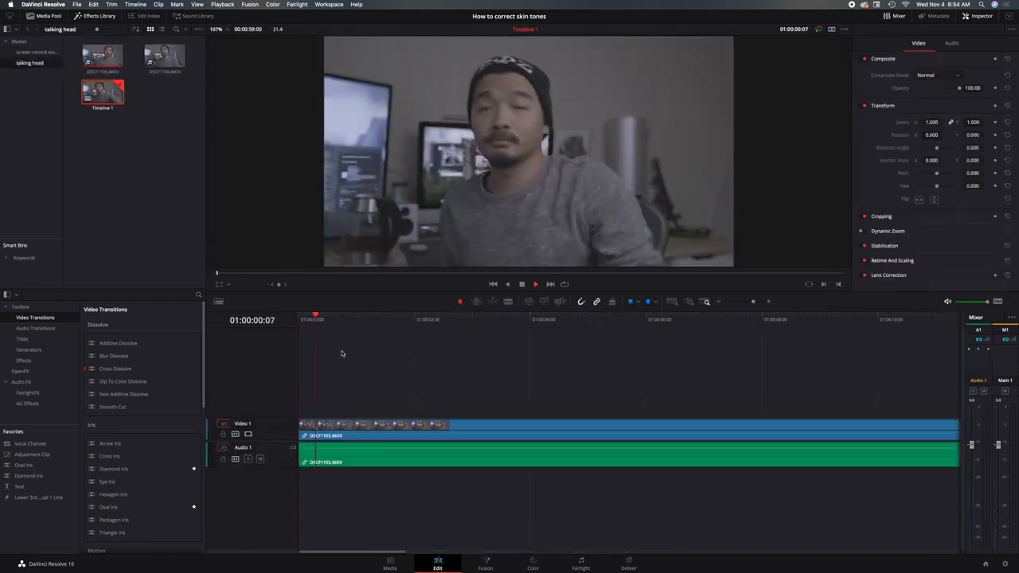
key("space")
Start color grading the clip by raising its contrast to 1.204 on node 01
left_click(532, 563)
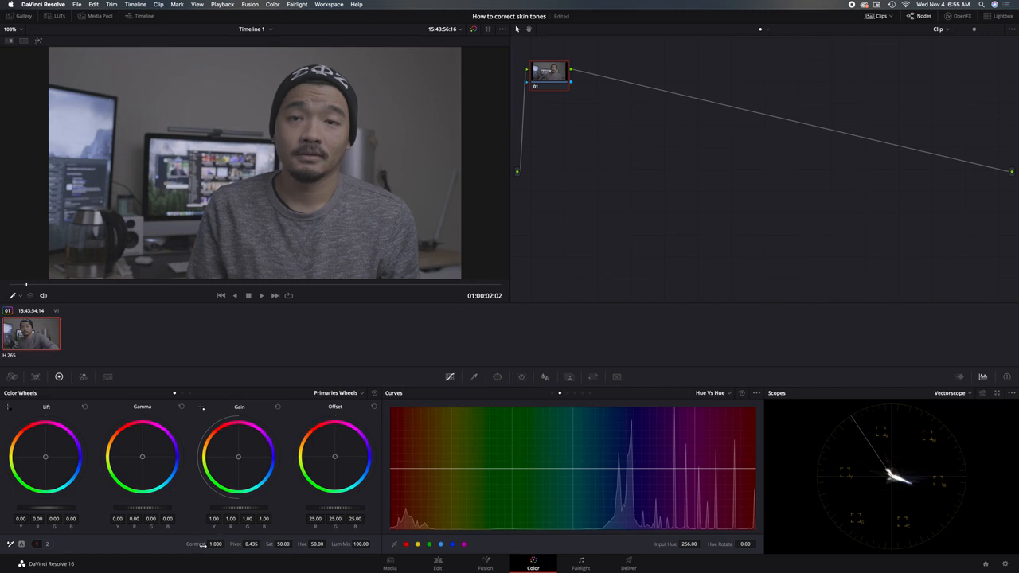
left_click_drag(223, 544, 231, 545)
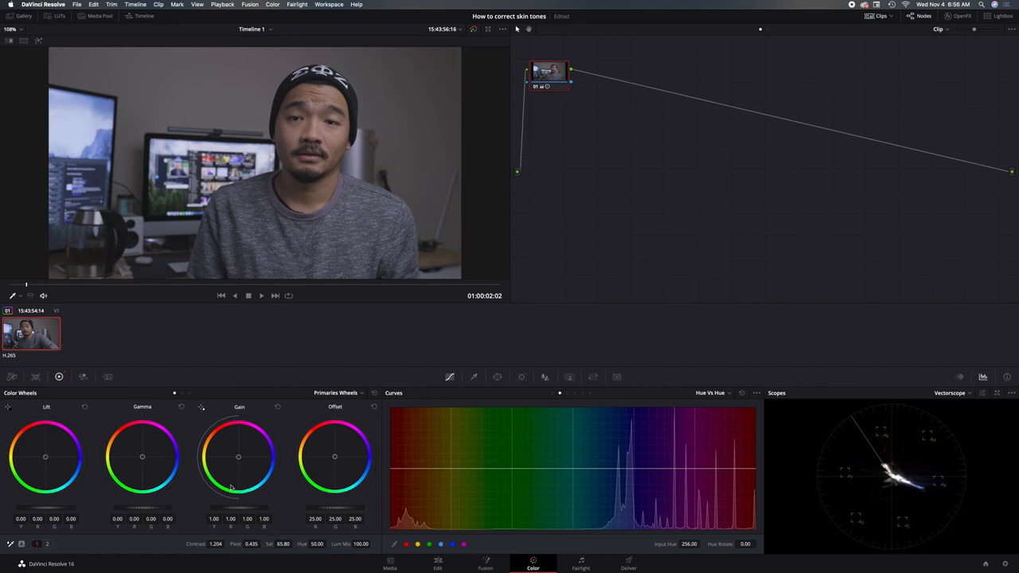
Shape a gentle S-curve on the Custom curve, lowering the shadows, lifting the highlights and slightly raising the black point
left_click(557, 393)
left_click_drag(445, 517, 449, 518)
left_click(533, 477)
left_click_drag(589, 449, 588, 443)
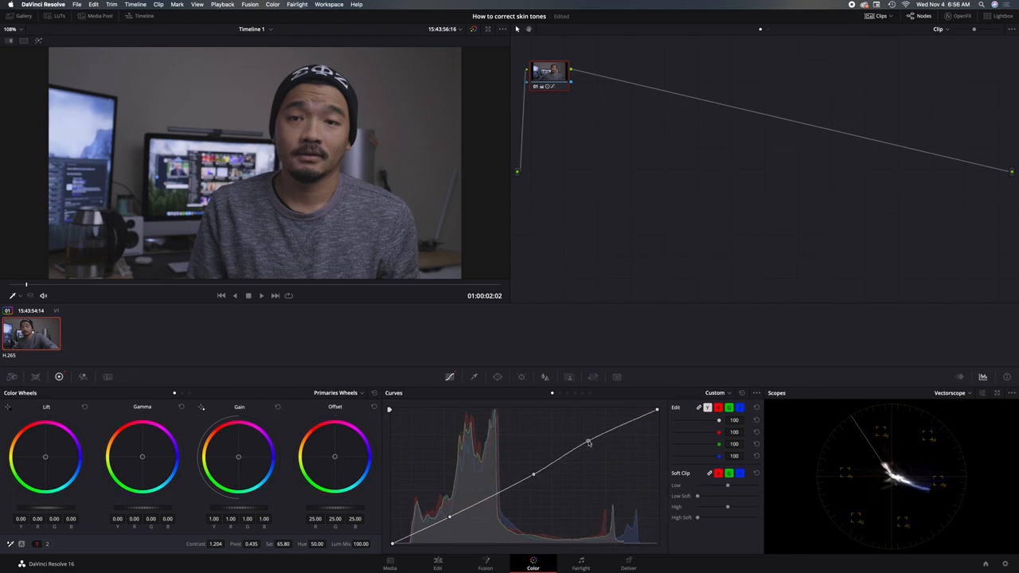
left_click_drag(450, 518, 454, 519)
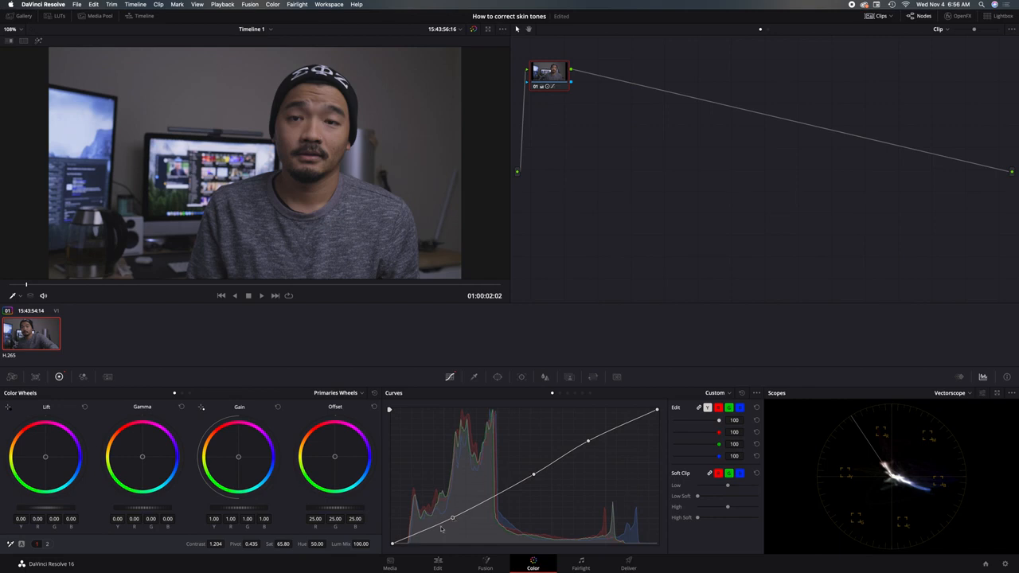
left_click_drag(392, 543, 393, 540)
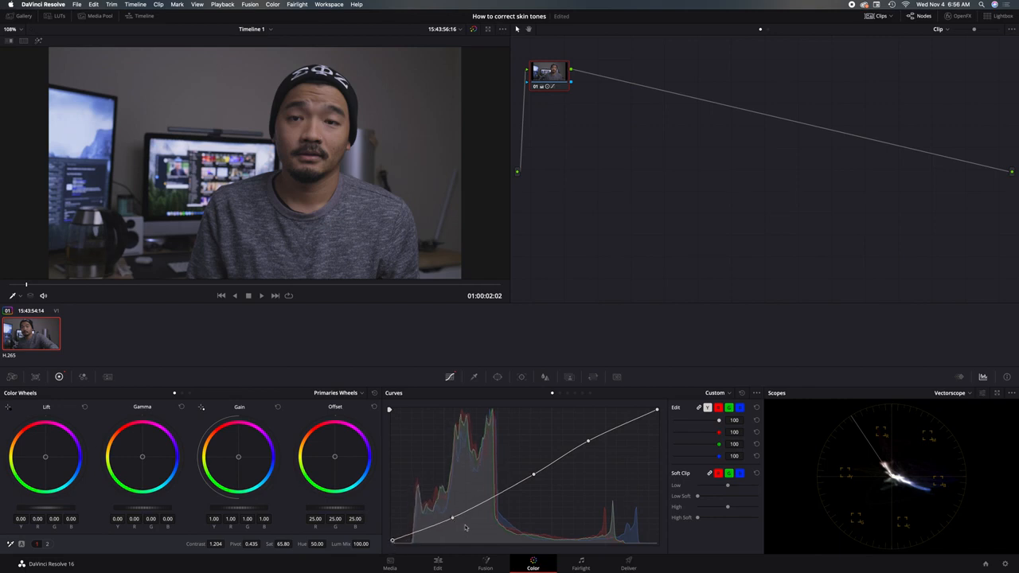
left_click_drag(452, 518, 453, 521)
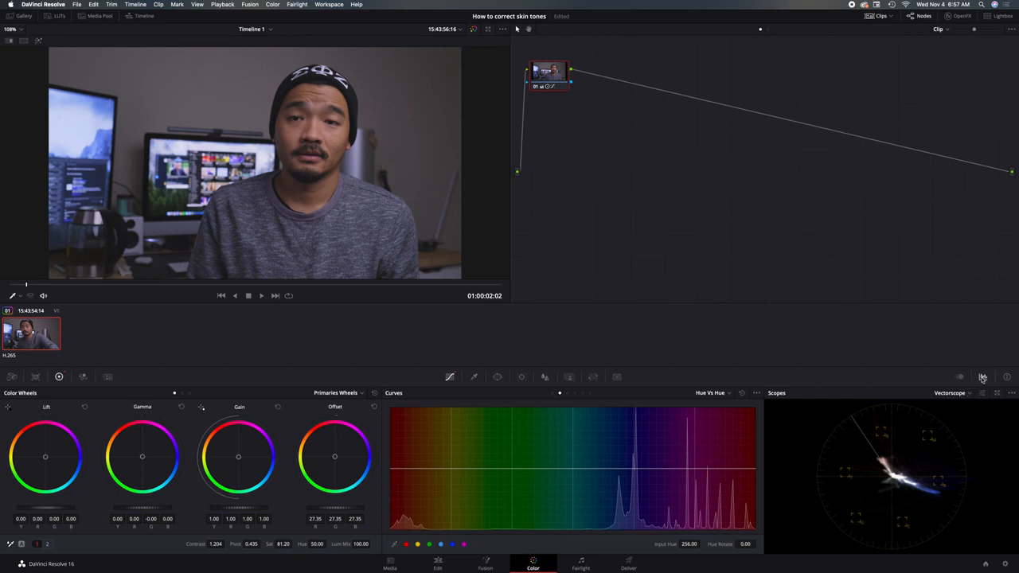
Display the Vectorscope in the scopes and review its options for 2x zoom, skin tone indicator and graticule
left_click(984, 378)
left_click(984, 380)
left_click(982, 379)
left_click(984, 380)
left_click(969, 394)
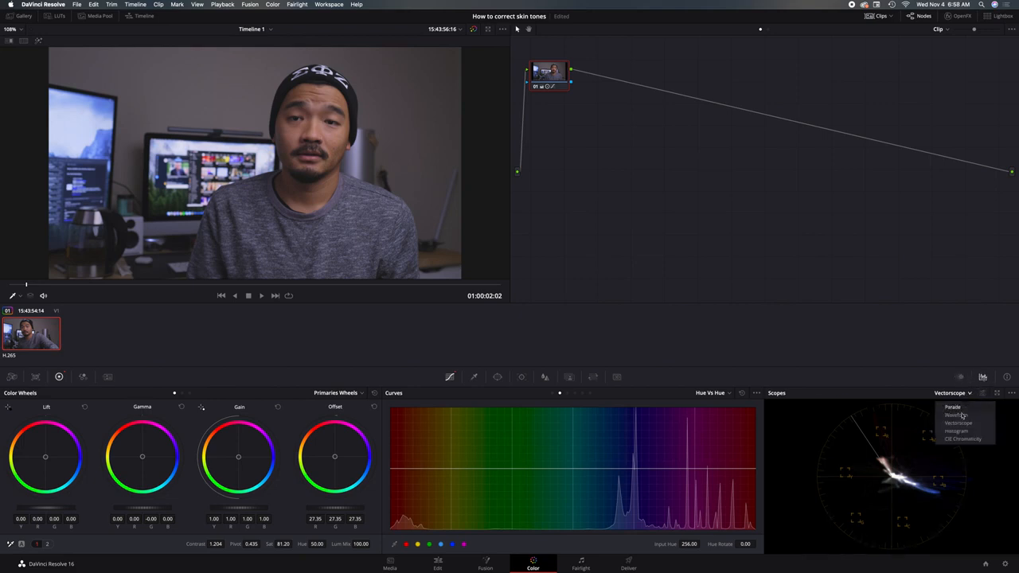
left_click(968, 394)
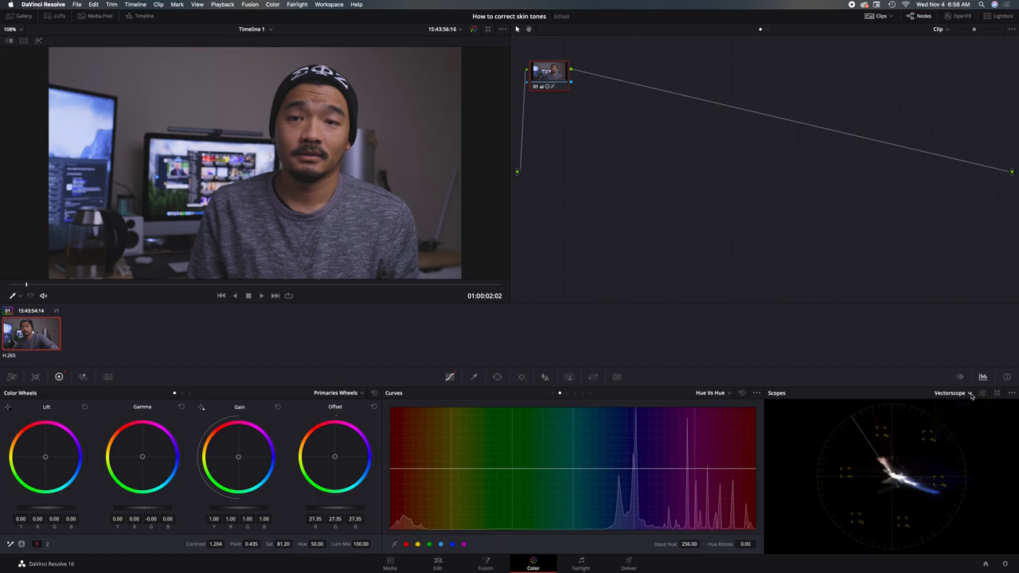
left_click(968, 396)
left_click(959, 426)
left_click(982, 394)
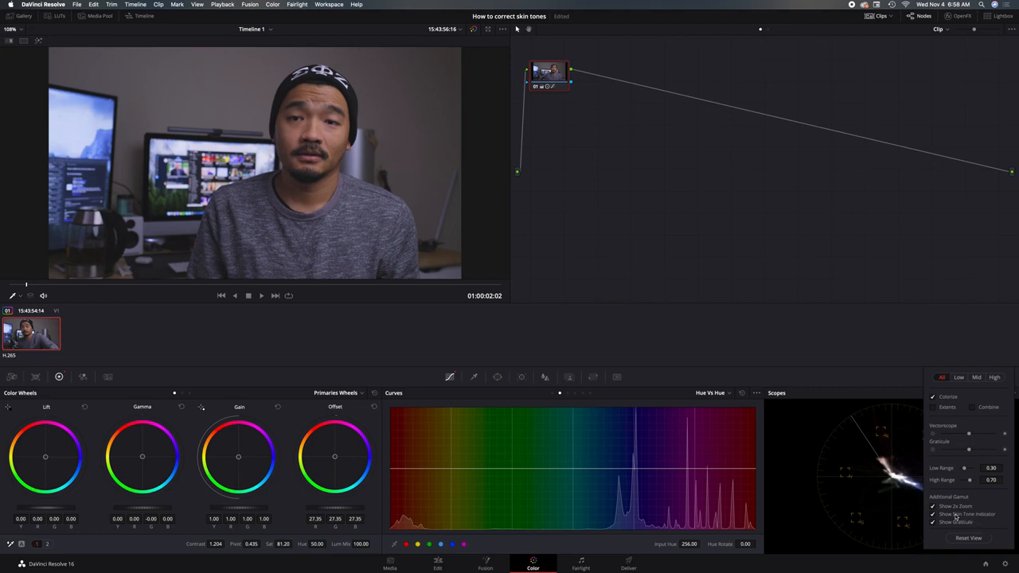
left_click(938, 324)
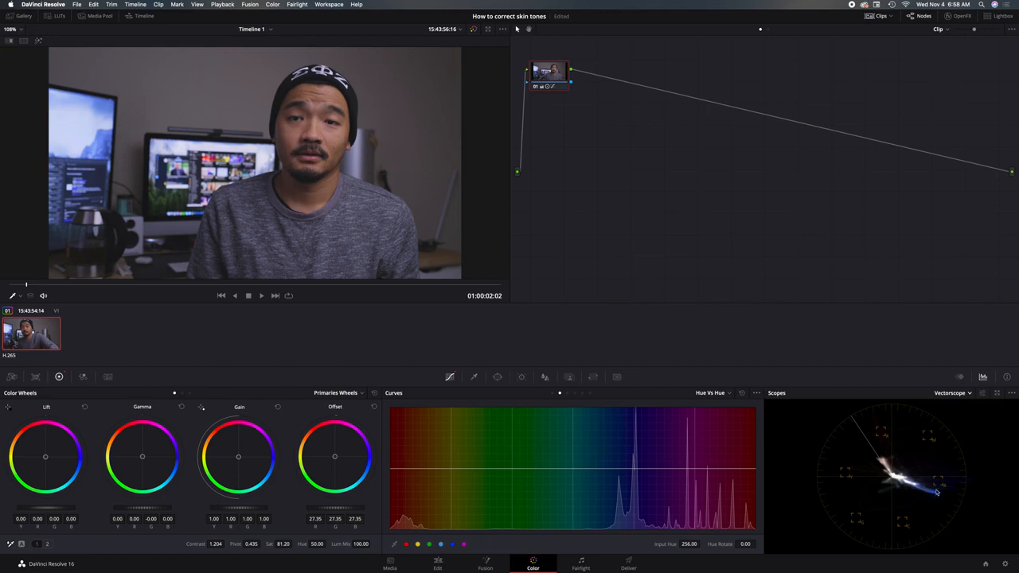
Save the project and reduce the saturation of the blues to 0.57 with the Hue Vs Sat curve
key("super+s")
left_click(567, 393)
left_click(450, 544)
left_click_drag(634, 468, 634, 491)
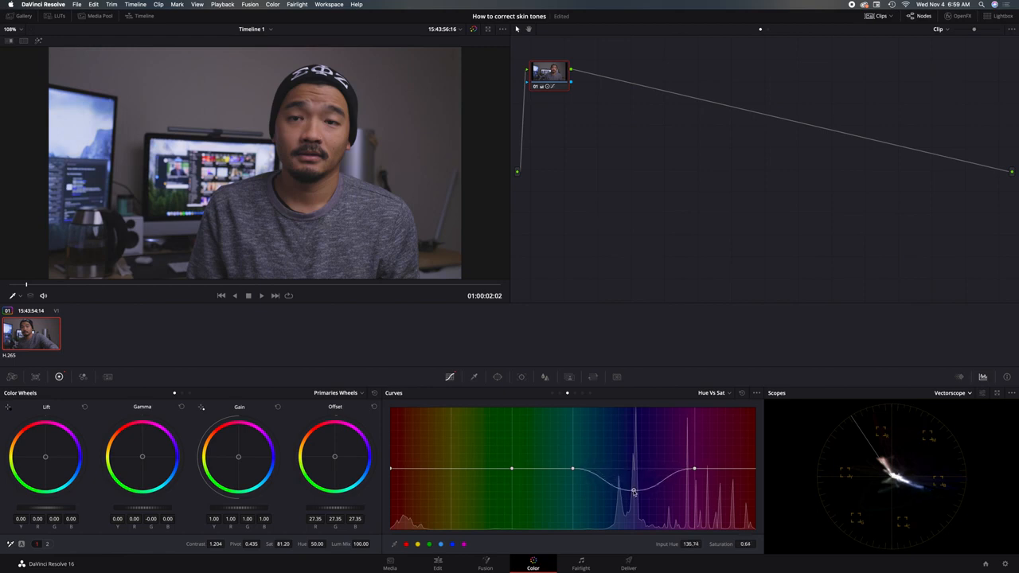
left_click_drag(634, 490, 632, 519)
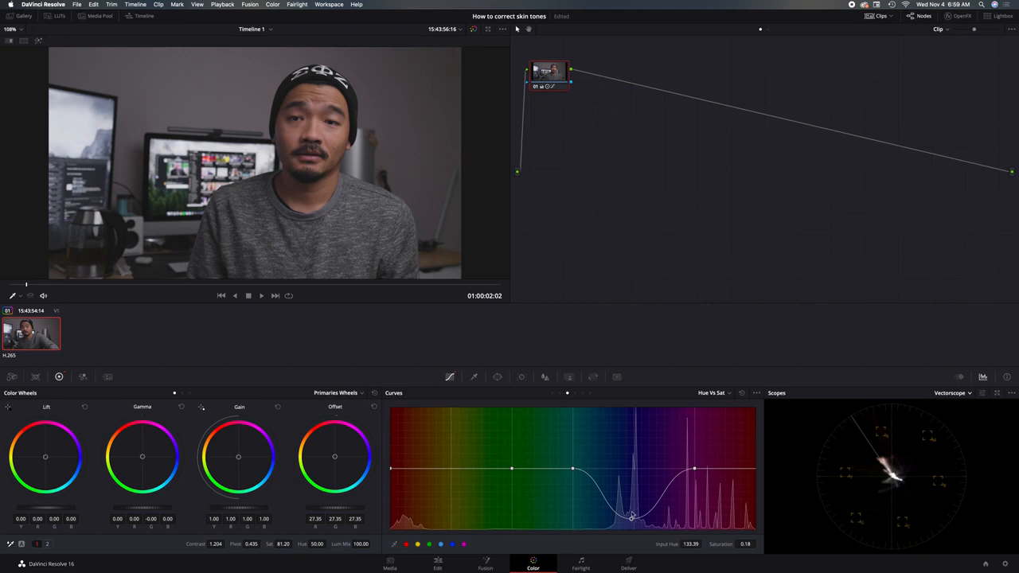
left_click_drag(631, 520, 635, 496)
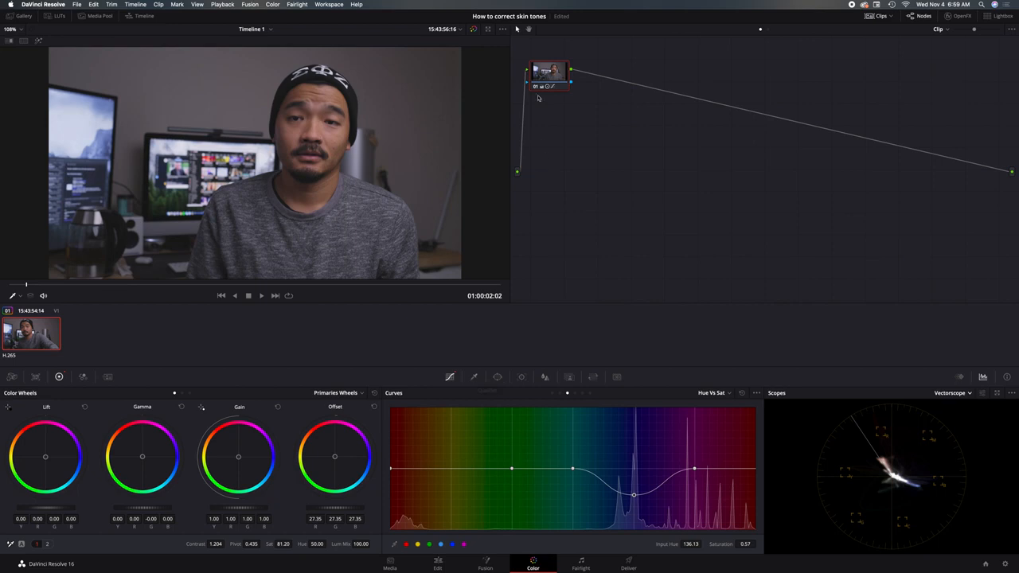
Add a serial node after node 01 and place it lower in the node graph
key("alt+s")
right_click(554, 79)
mouse_move(573, 117)
left_click(722, 67)
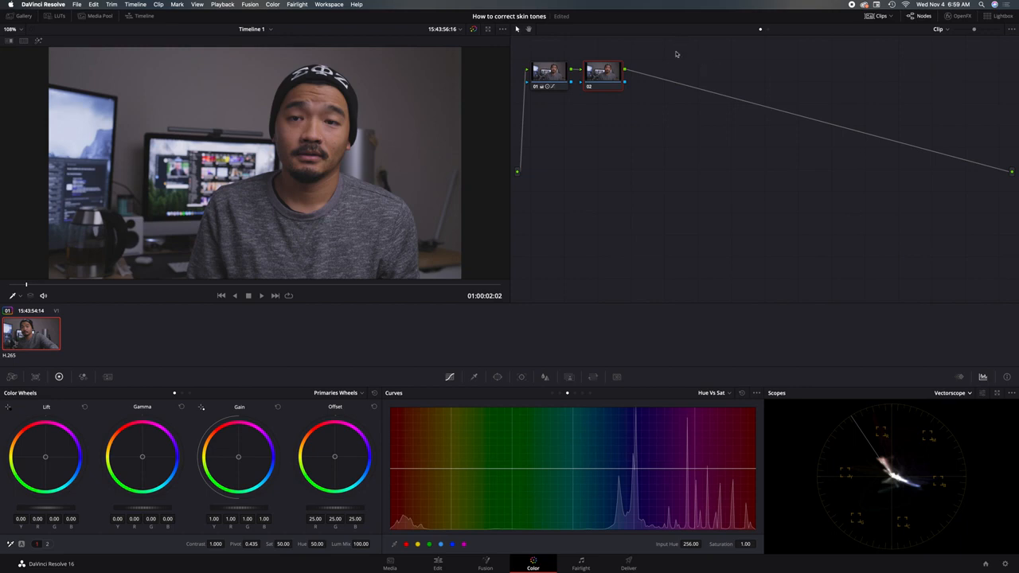
right_click(547, 74)
left_click(633, 89)
left_click_drag(611, 75, 626, 119)
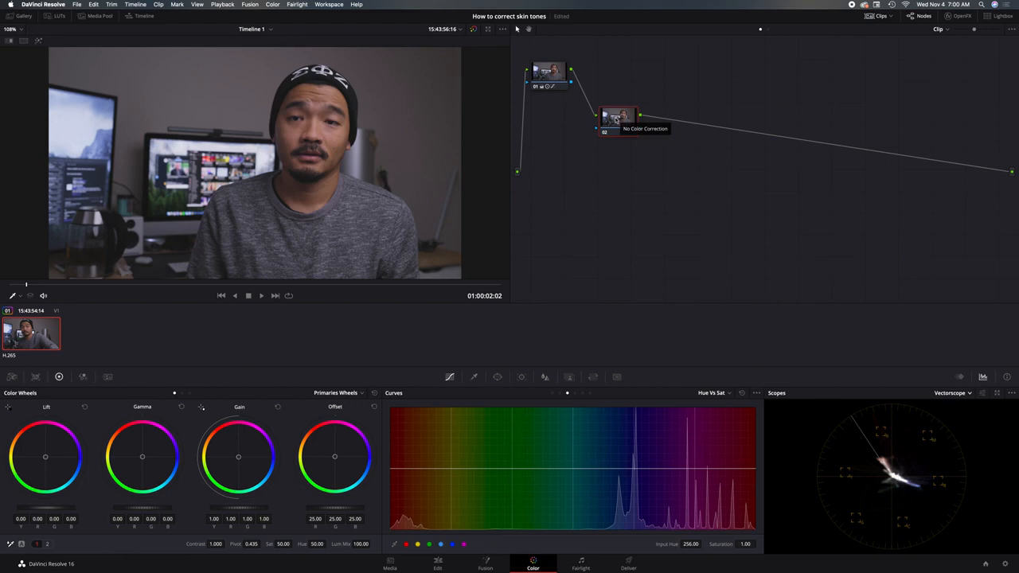
left_click_drag(612, 133, 602, 185)
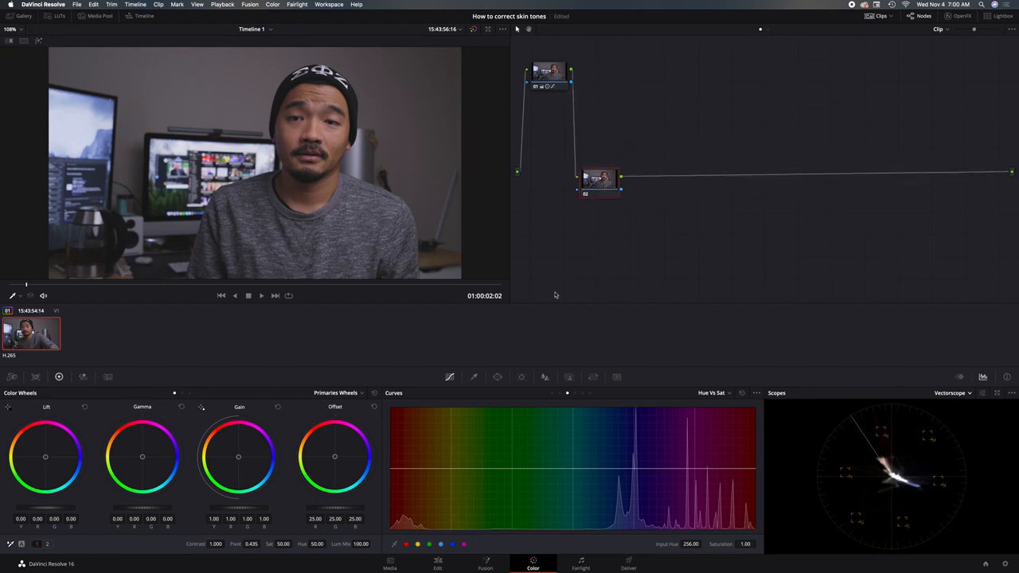
Sample the skin on the face with the Qualifier in node 02 and highlight the selection in the viewer
left_click(475, 377)
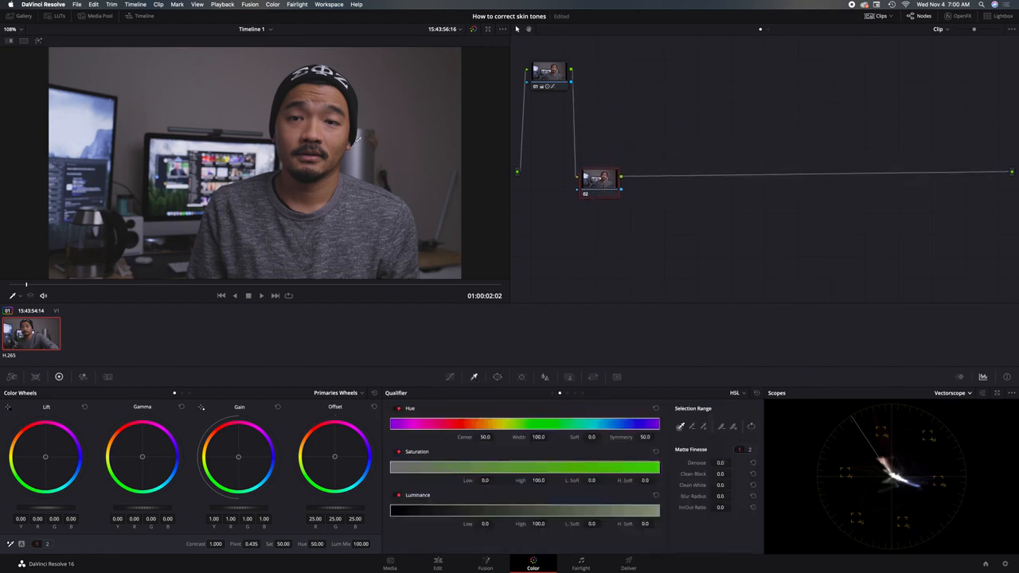
left_click(340, 136)
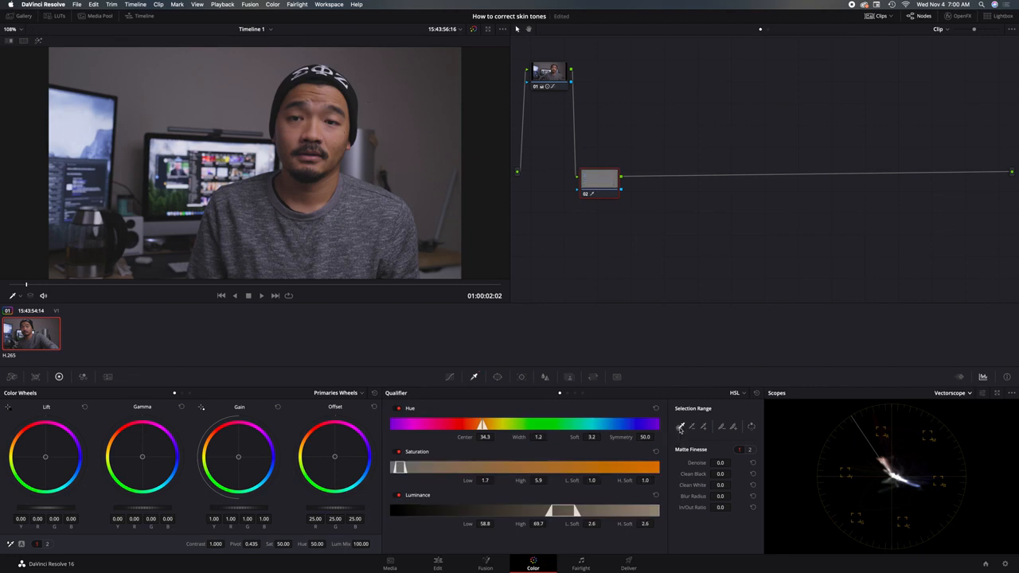
left_click(339, 135)
left_click(39, 42)
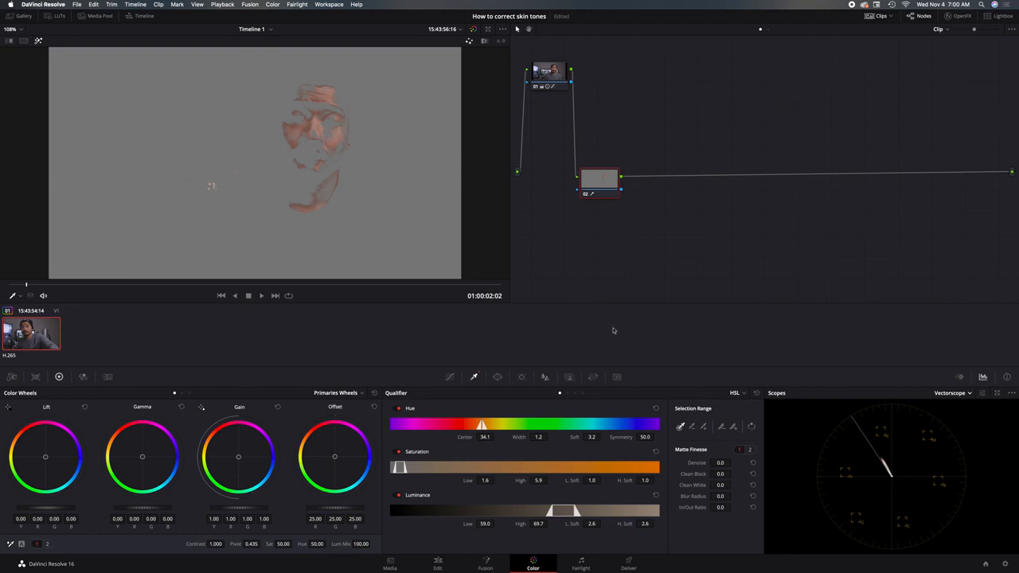
Extend the Qualifier selection by adding more skin samples across the face, undoing the last sample that spreads into the background
left_click(704, 429)
left_click(331, 131)
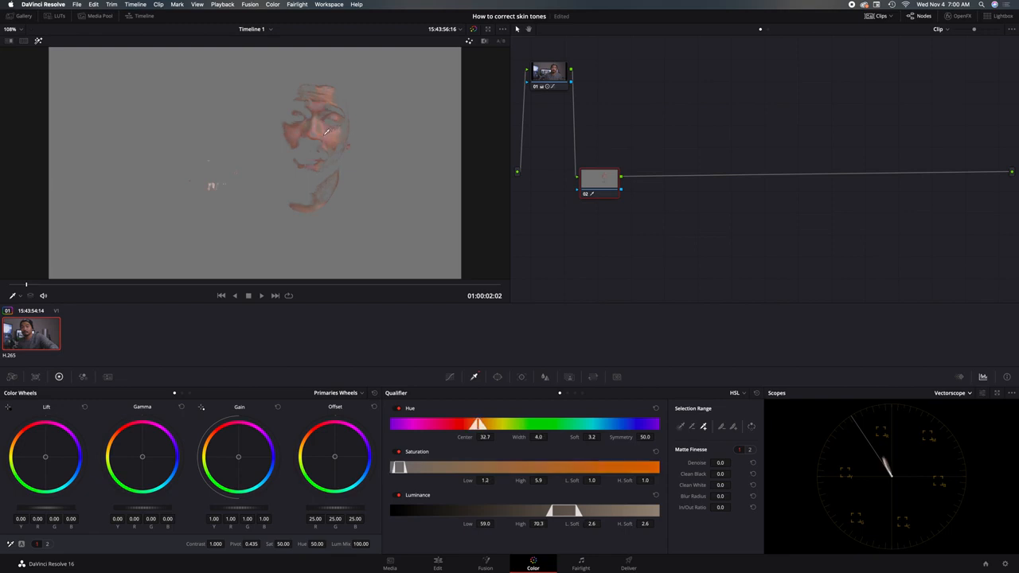
left_click(311, 113)
left_click(345, 94)
left_click(340, 154)
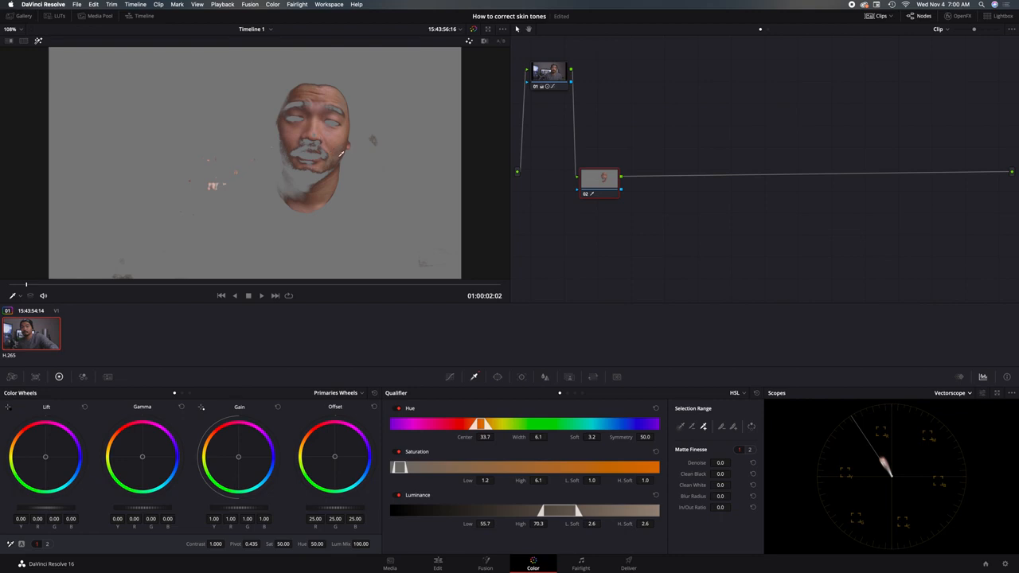
left_click(309, 167)
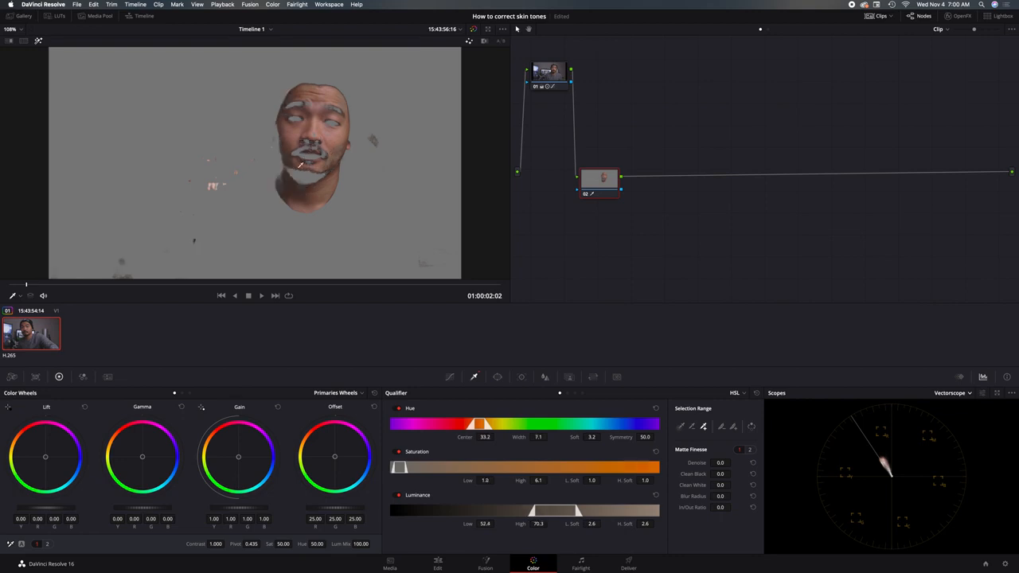
left_click(280, 135)
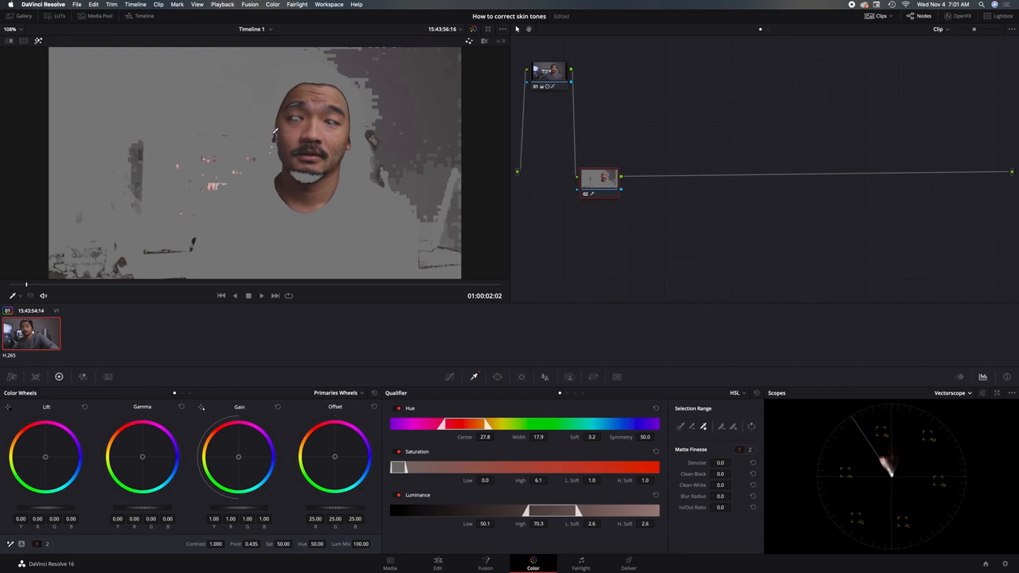
left_click_drag(274, 132, 402, 135)
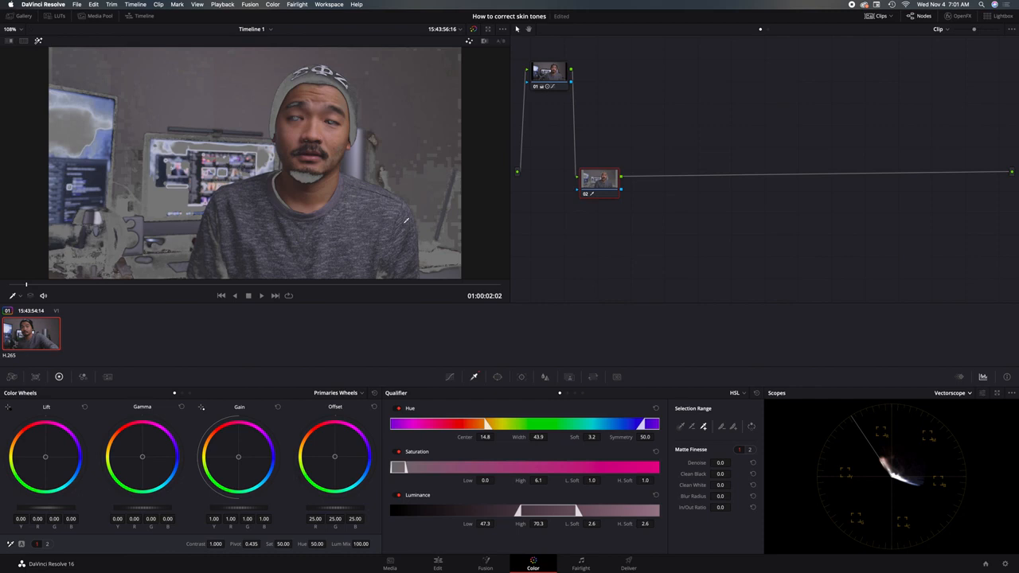
key("super+z")
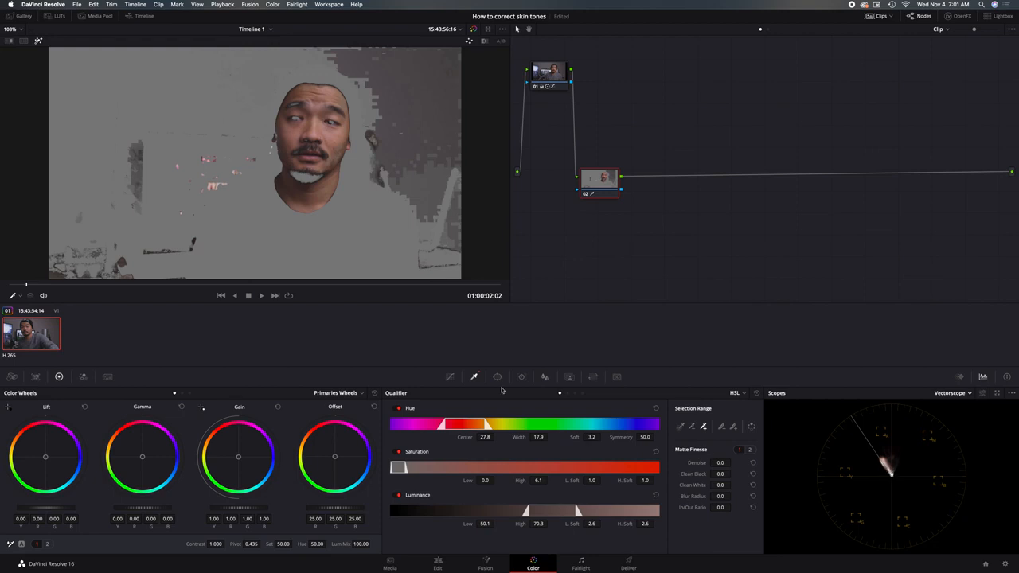
Add hue points to node 02's Hue Vs Hue curve and set the red point's hue rotation to about 54.17
left_click(450, 378)
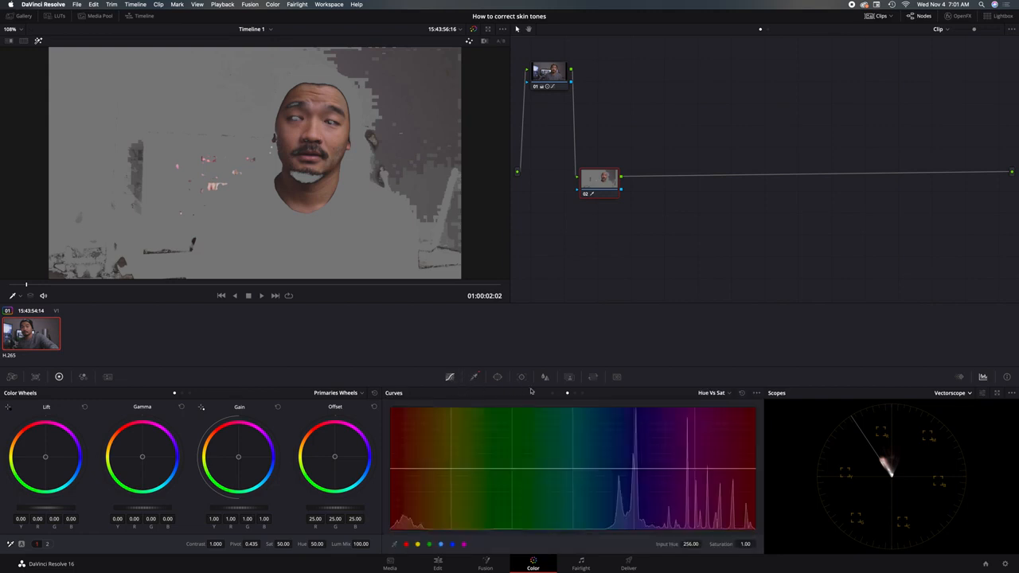
left_click(559, 393)
mouse_move(390, 470)
left_mouse_down()
mouse_move(389, 450)
mouse_move(390, 468)
left_mouse_up()
right_click(451, 468)
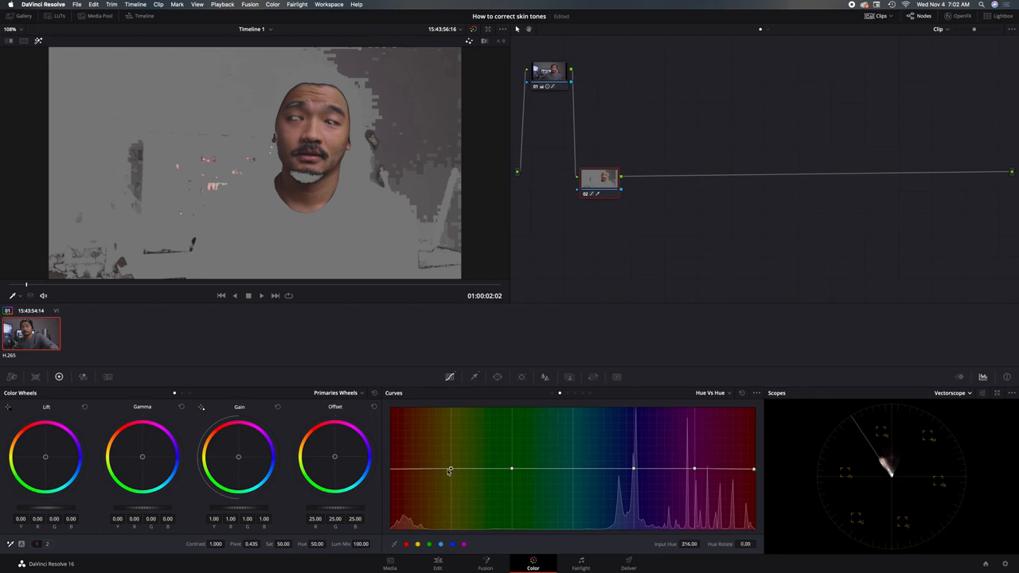
key("super+z")
left_click_drag(755, 470, 756, 450)
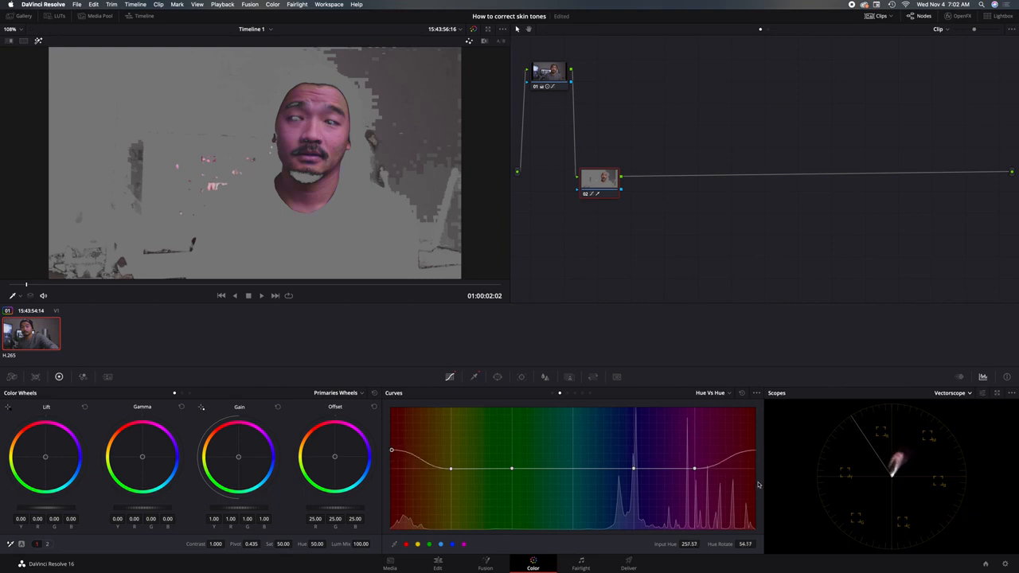
Lower the red point of node 02's Hue Vs Hue curve to near the baseline, then replace the yellow point and raise it slightly
right_click(450, 468)
left_click_drag(393, 451, 390, 470)
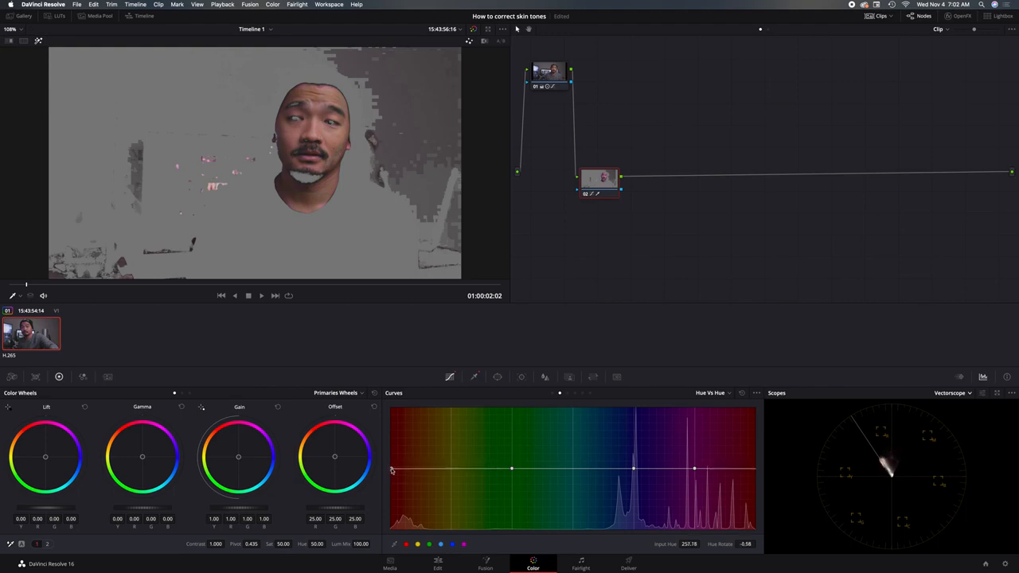
left_click(417, 544)
mouse_move(391, 470)
left_mouse_down()
mouse_move(392, 479)
mouse_move(392, 470)
left_mouse_up()
left_click_drag(393, 470, 393, 469)
mouse_move(392, 471)
left_mouse_down()
mouse_move(451, 471)
mouse_move(453, 455)
left_mouse_up()
Fine-tune the red point's hue rotation to about -4.08 and turn off the selection highlight in the viewer
left_click(392, 469)
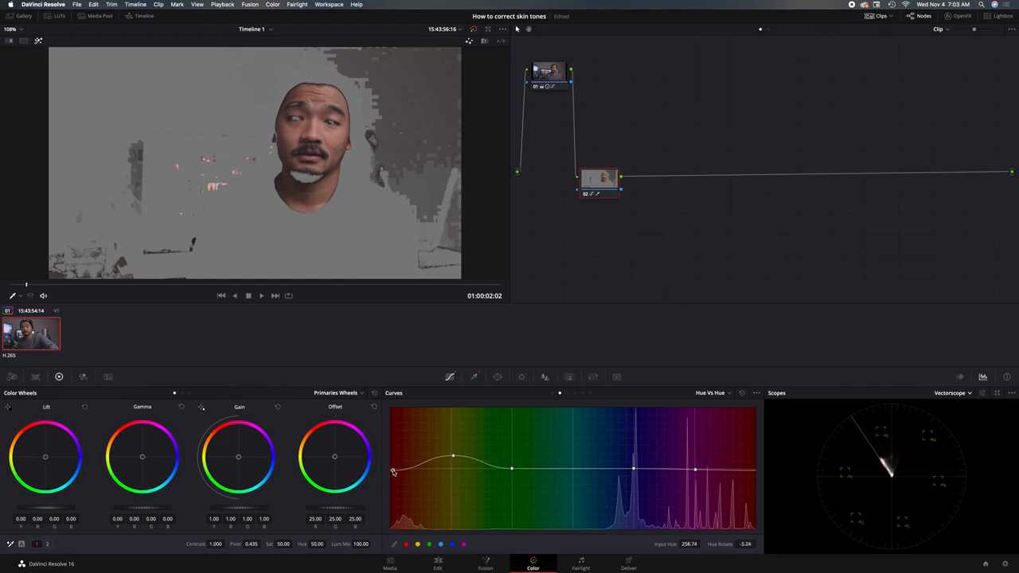
left_click_drag(393, 470, 392, 471)
left_click_drag(392, 469, 393, 469)
left_click(38, 41)
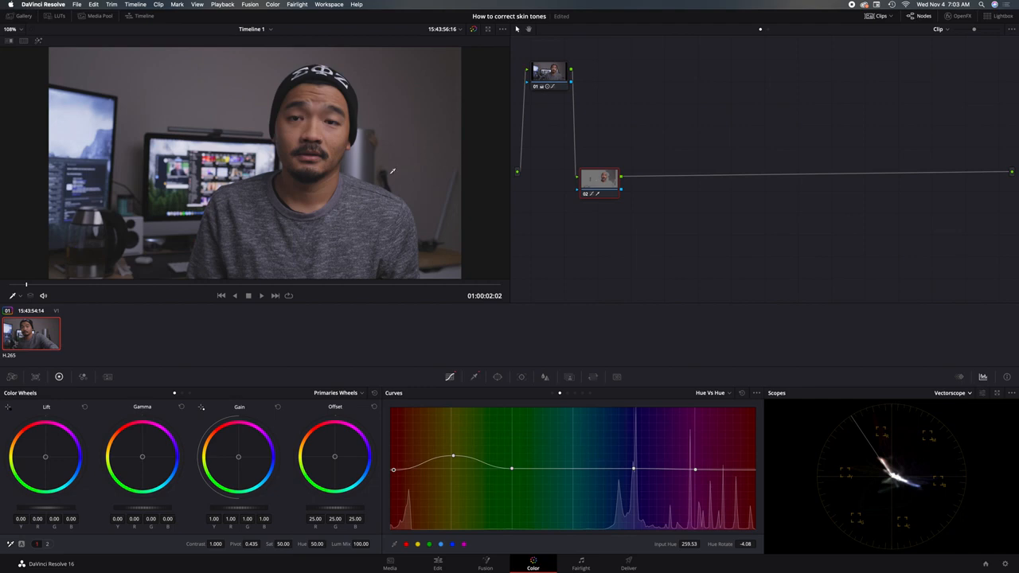
Add a serial node after node 02, arrange both nodes in the graph, and save the project with node 02 selected
mouse_move(593, 180)
left_mouse_down()
mouse_move(590, 111)
mouse_move(576, 159)
mouse_move(696, 135)
mouse_move(590, 177)
left_mouse_up()
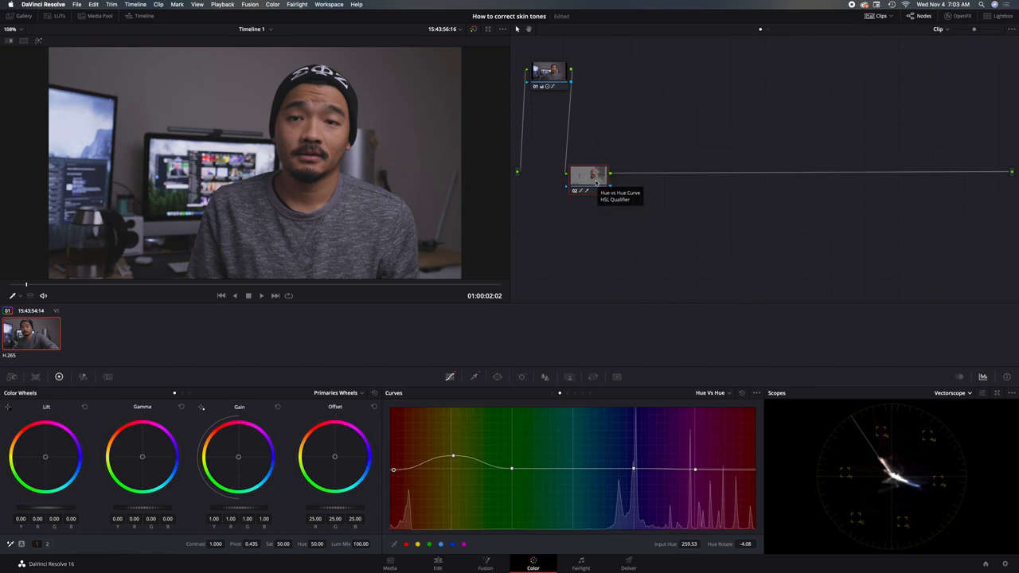
key("alt+s")
left_click_drag(628, 185, 700, 222)
mouse_move(586, 187)
left_mouse_down()
mouse_move(556, 205)
mouse_move(593, 191)
mouse_move(593, 204)
left_mouse_up()
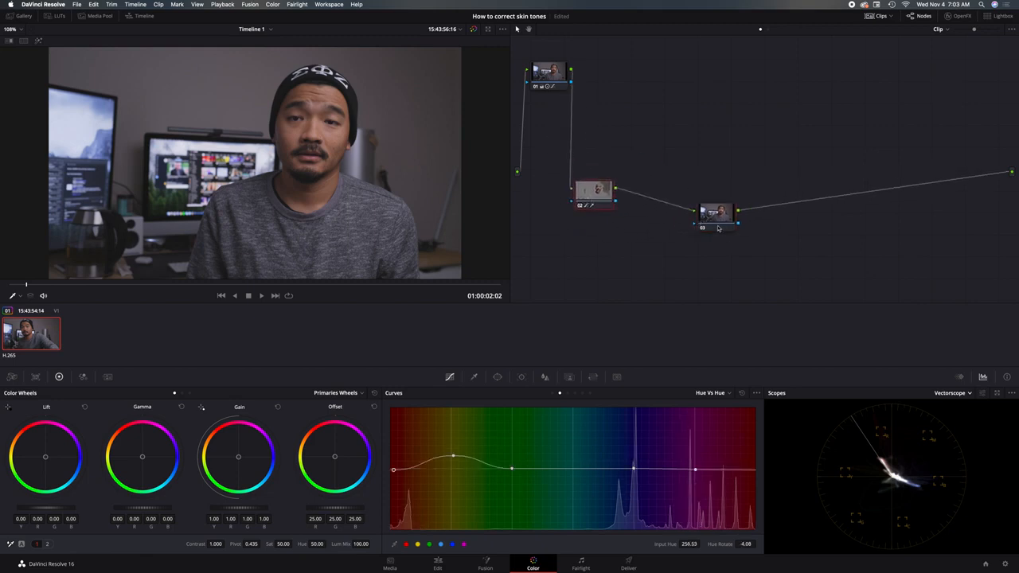
left_click_drag(718, 225, 696, 192)
left_click(598, 201)
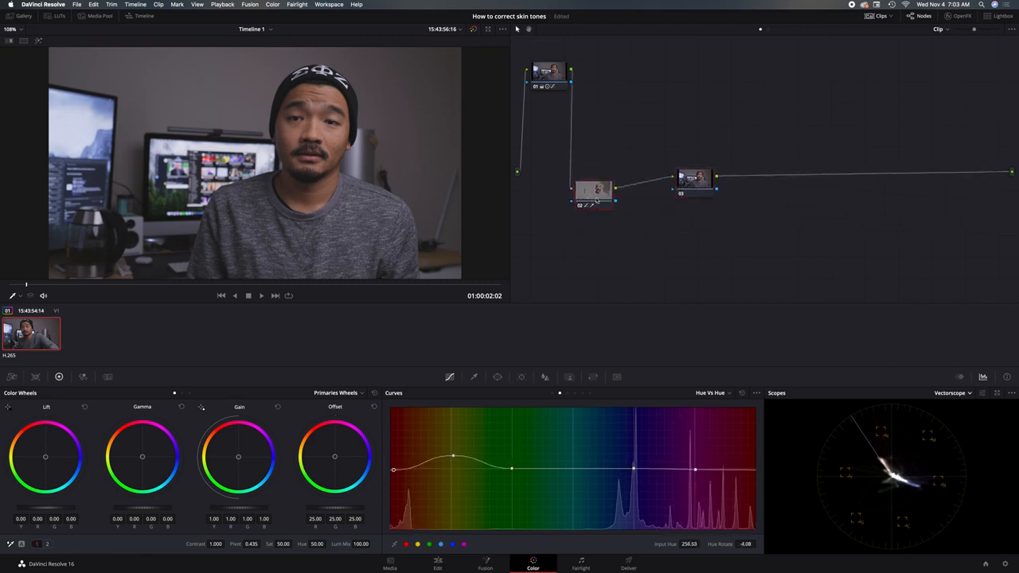
key("super+s")
With the selection highlighted temporarily, add hue points to node 02's Hue Vs Sat curve and set the red point's saturation to about 0.97
left_click(37, 40)
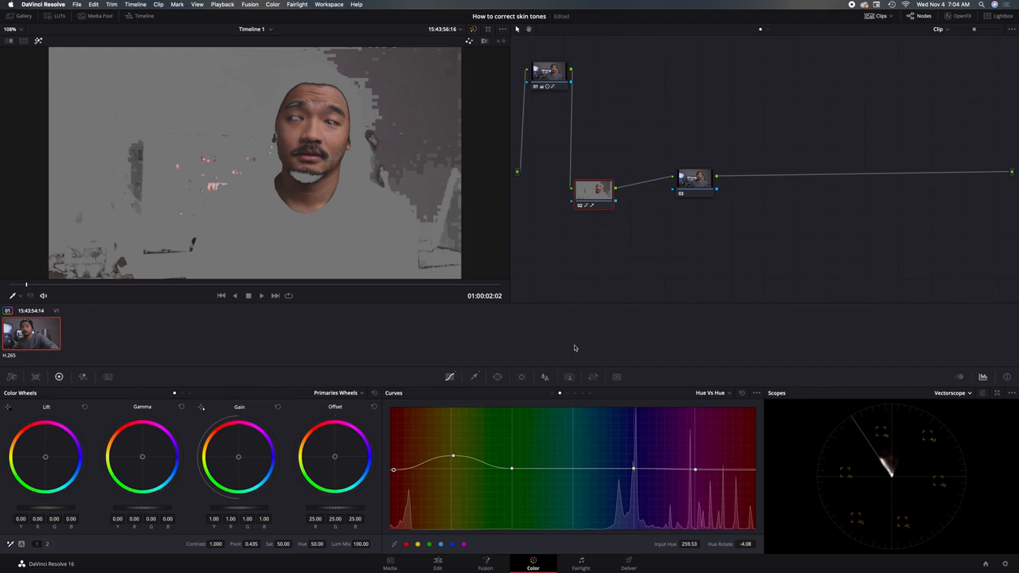
left_click(568, 393)
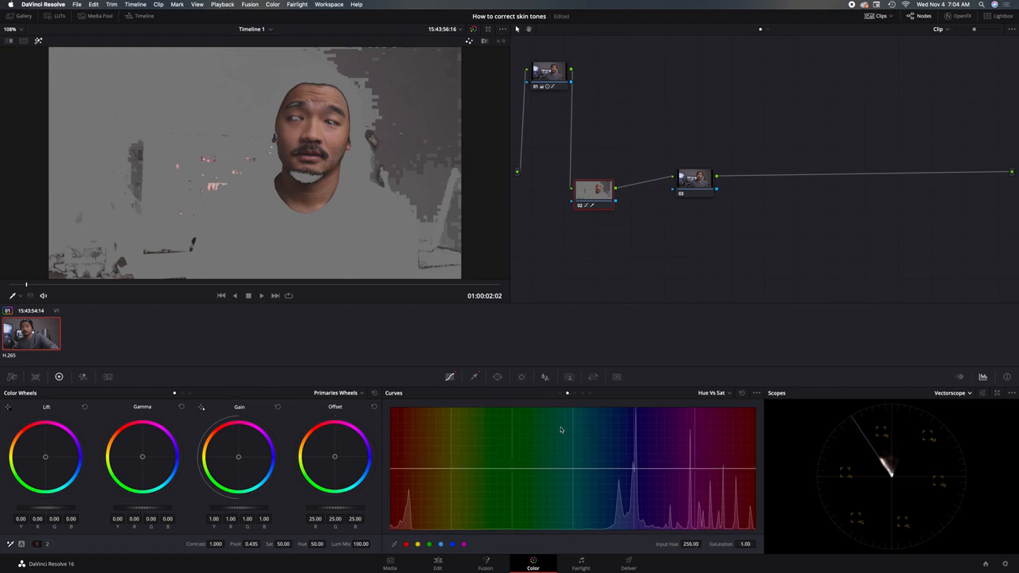
left_click(405, 544)
left_click(441, 544)
mouse_move(390, 469)
left_mouse_down()
mouse_move(391, 503)
mouse_move(391, 471)
left_mouse_up()
left_click(39, 41)
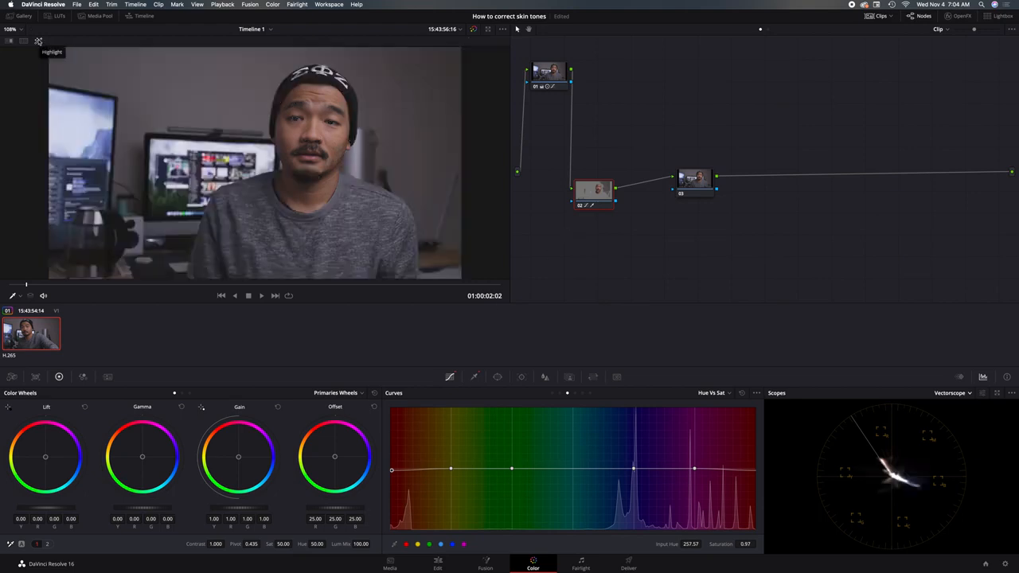